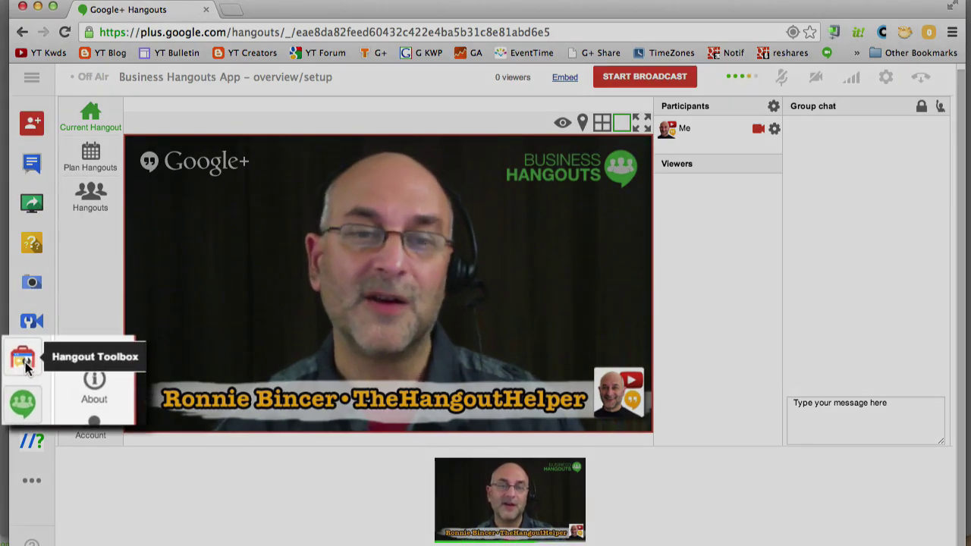
Overlay the BHO website lower third on the webcam video, then close the Hangout Toolbox.
{"action": "left_click", "coordinate": [22, 364]}
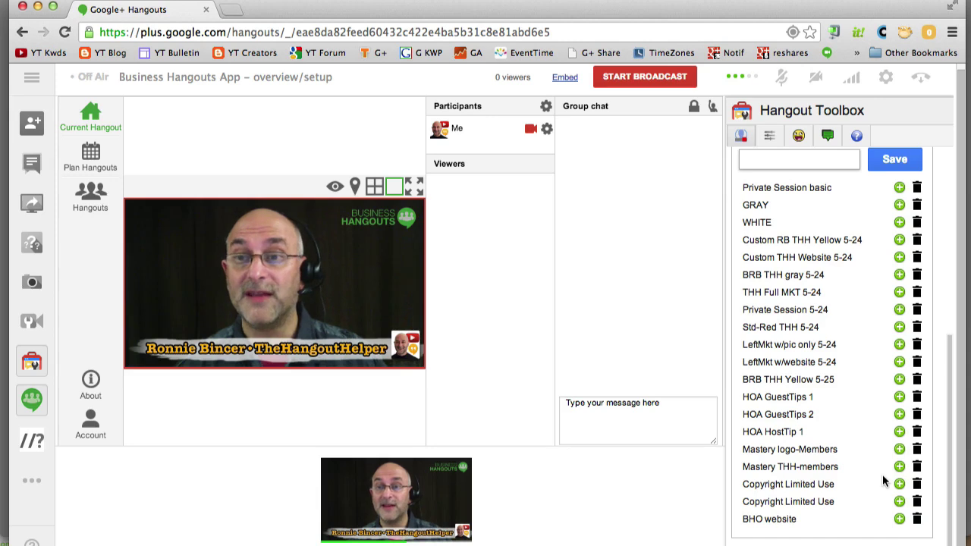
{"action": "left_click", "coordinate": [899, 521]}
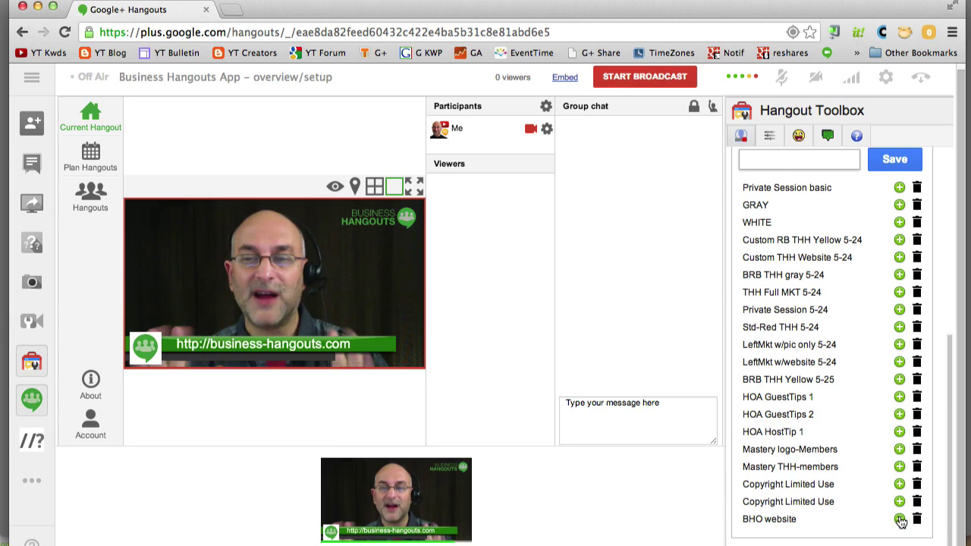
{"action": "left_click", "coordinate": [32, 363]}
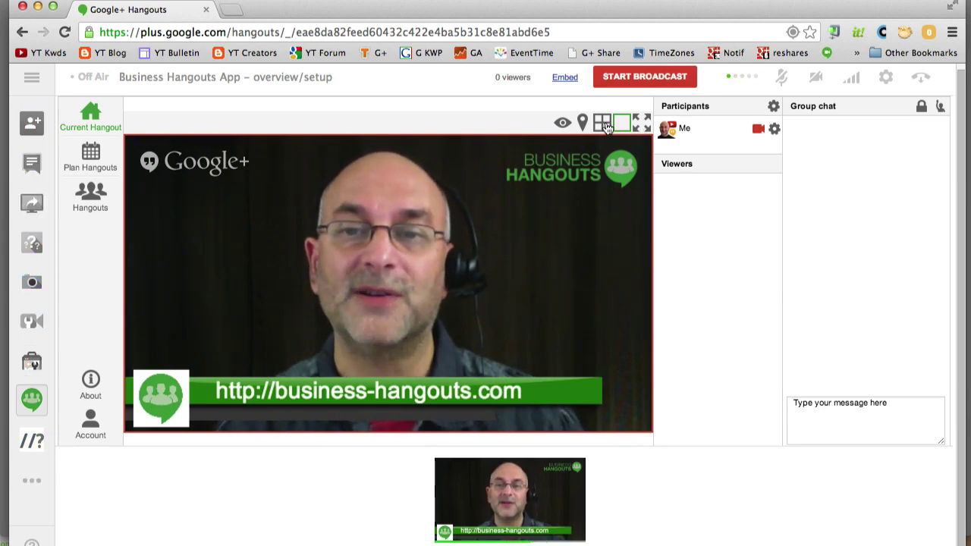
Switch the stage to the four-tile grid, after briefly trying single view and enlarging the webcam tile.
{"action": "left_click", "coordinate": [600, 125]}
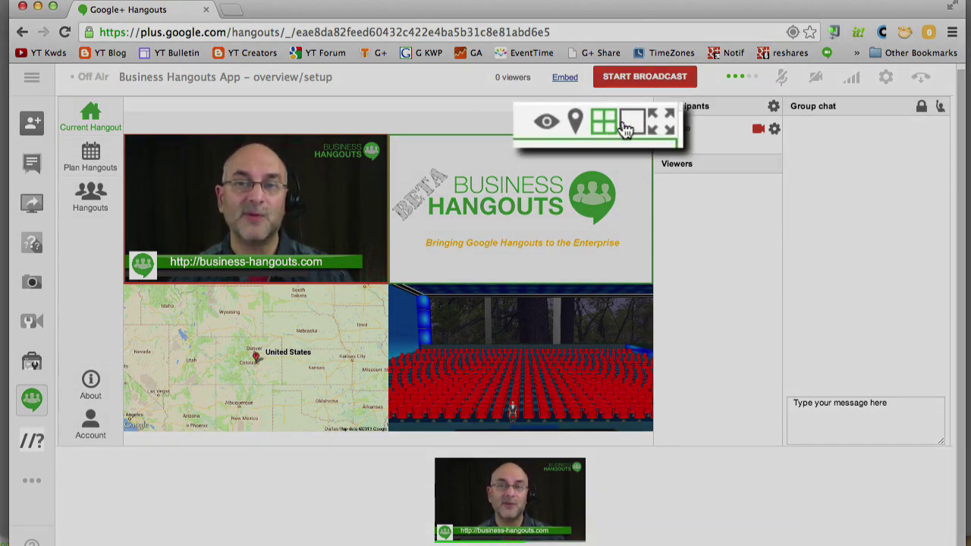
{"action": "left_click", "coordinate": [623, 126]}
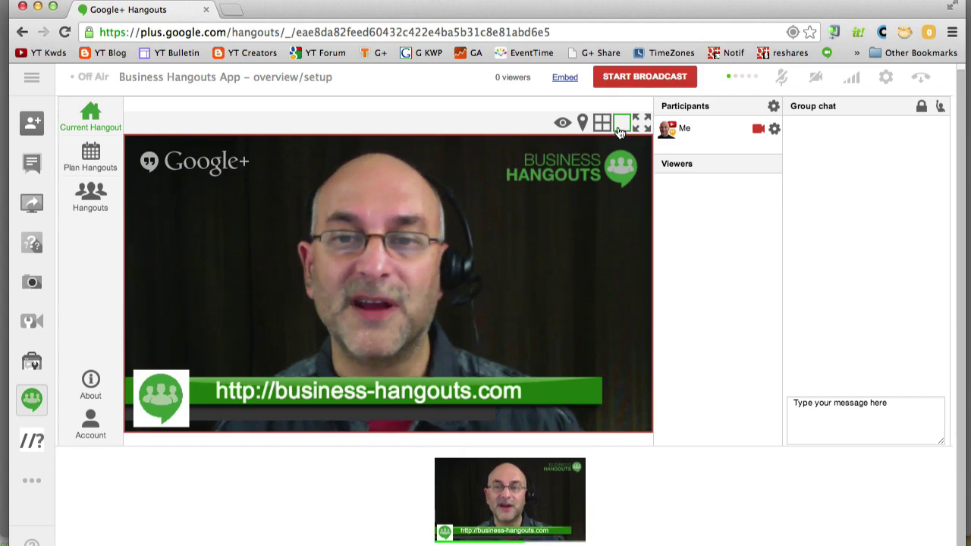
{"action": "left_click", "coordinate": [604, 127]}
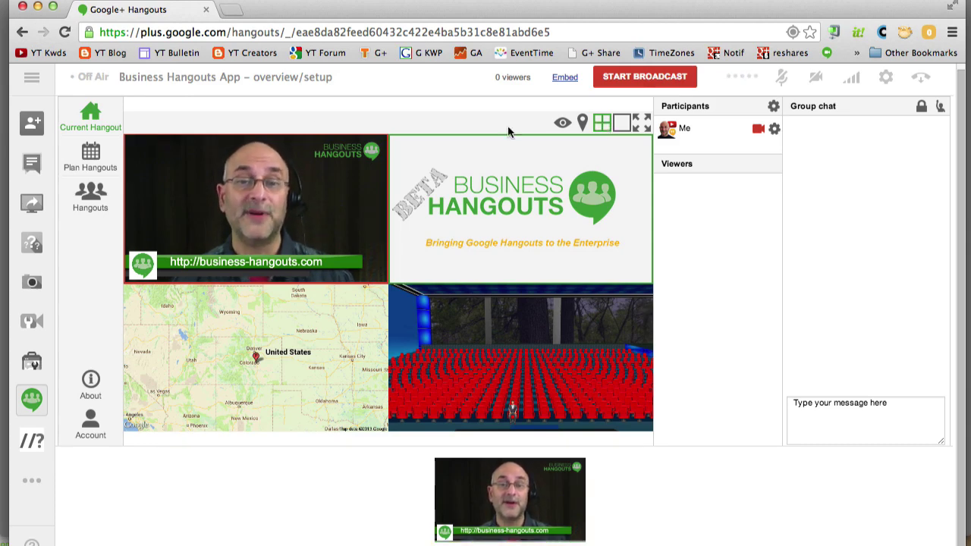
{"action": "left_click", "coordinate": [170, 178]}
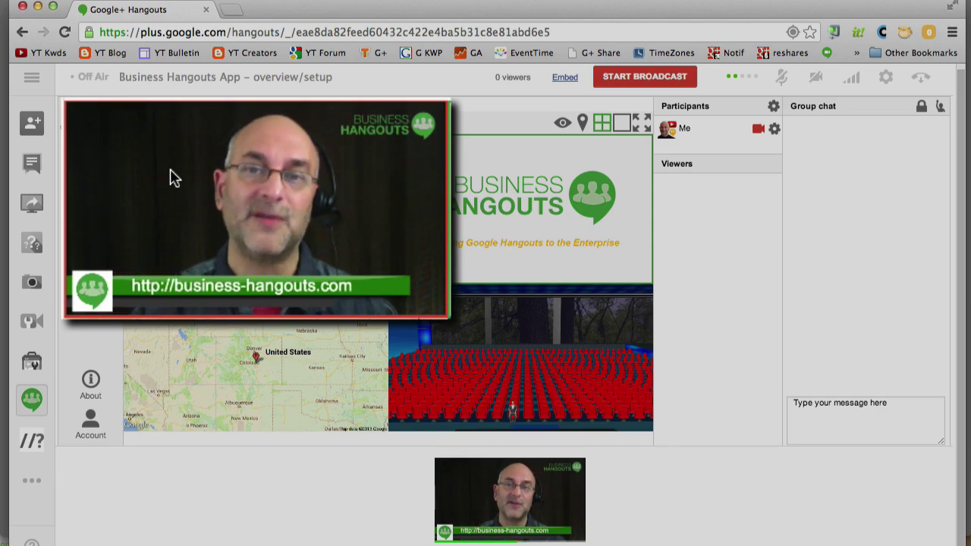
{"action": "left_click", "coordinate": [173, 178]}
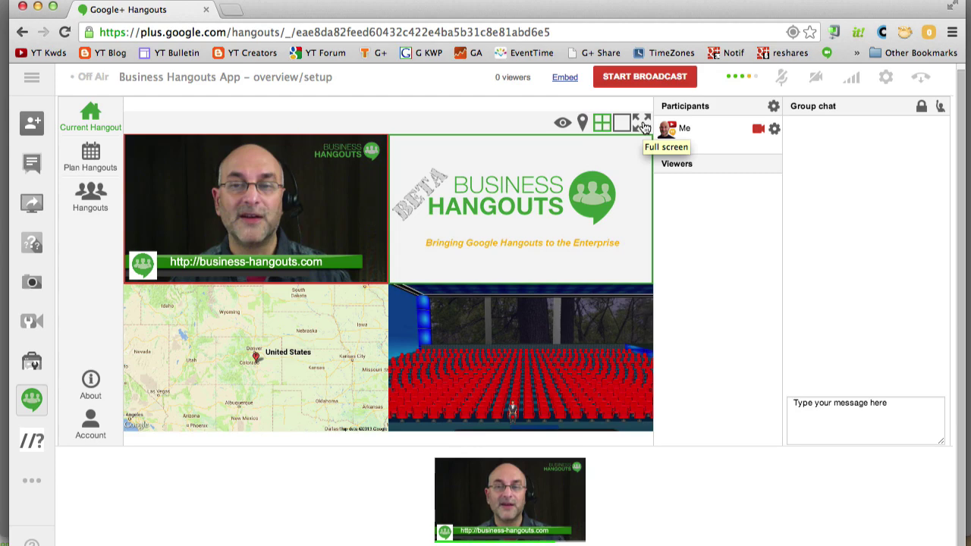
{"action": "left_click", "coordinate": [641, 123]}
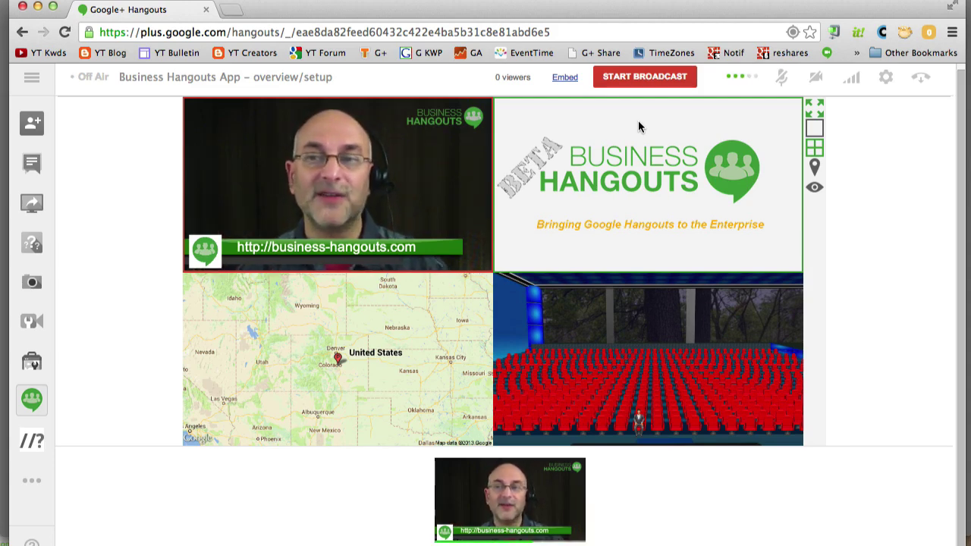
{"action": "mouse_move", "coordinate": [808, 102]}
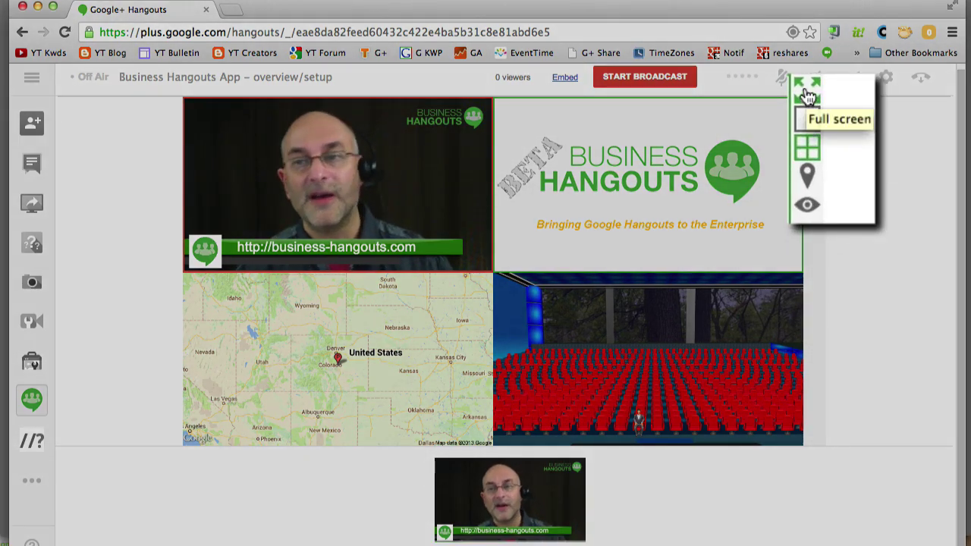
{"action": "left_click", "coordinate": [808, 99]}
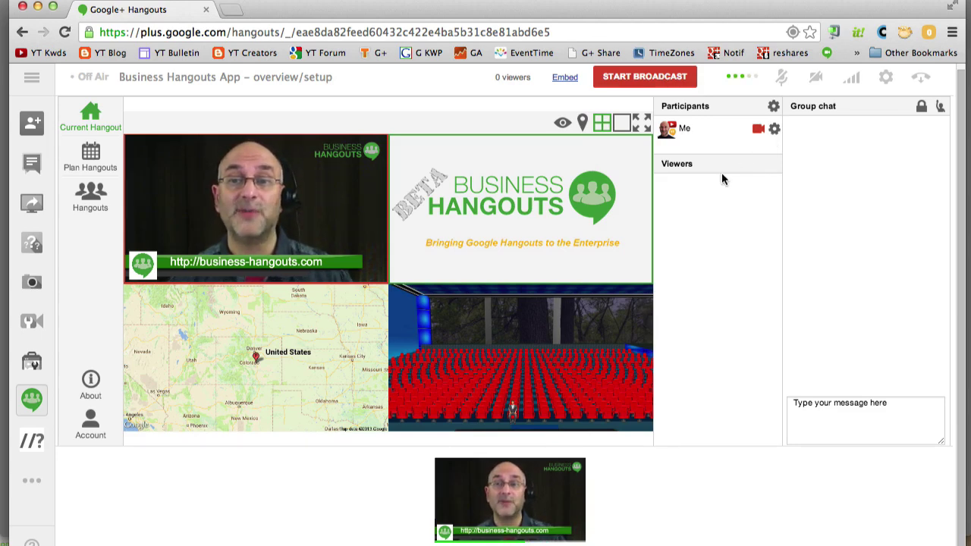
{"action": "left_click", "coordinate": [696, 215]}
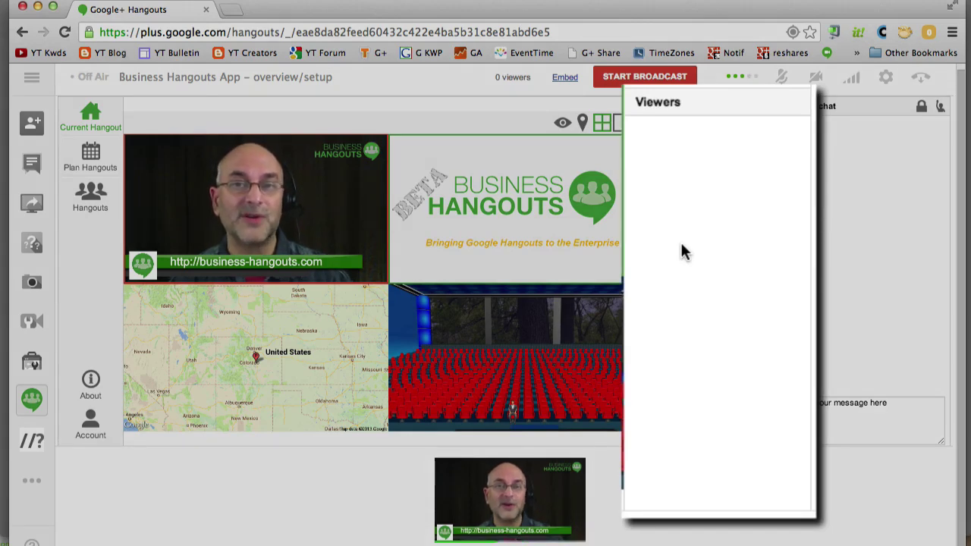
{"action": "left_click", "coordinate": [682, 252]}
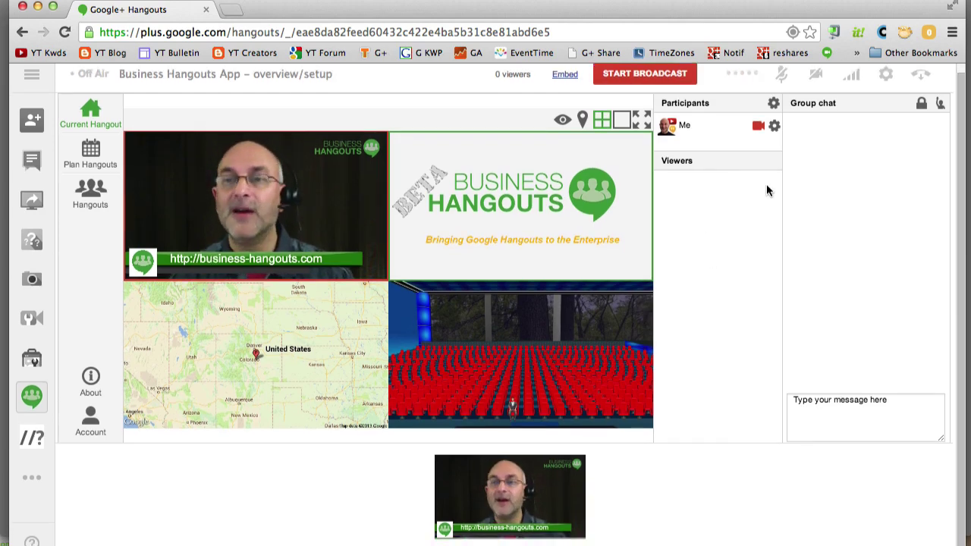
{"action": "left_click", "coordinate": [833, 219]}
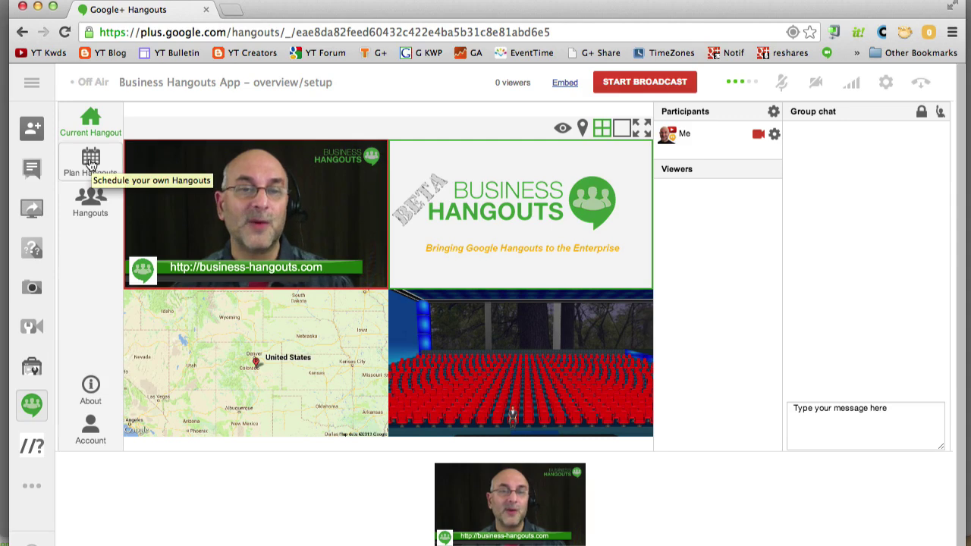
Start scheduling a new hangout with the subject 'My Big Webinar'.
{"action": "left_click", "coordinate": [91, 161]}
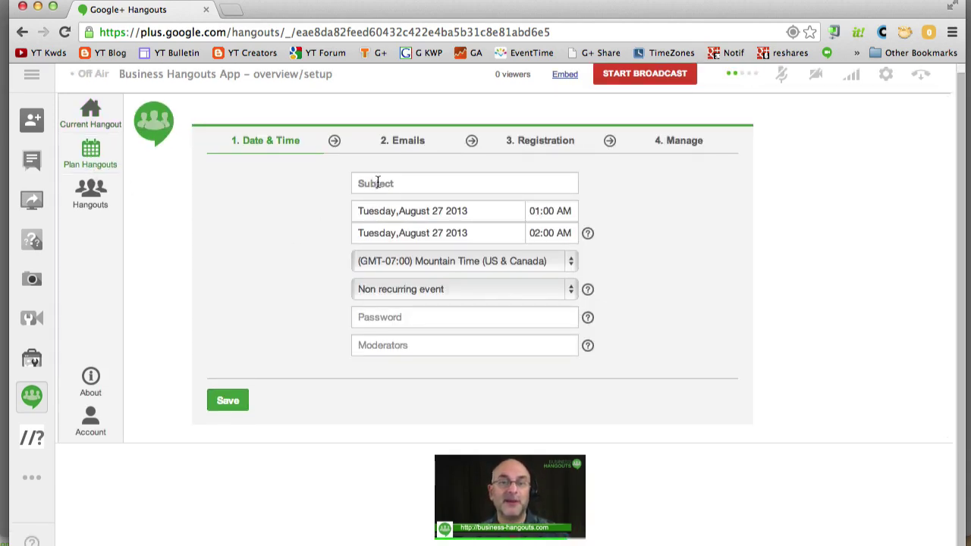
{"action": "left_click", "coordinate": [431, 183]}
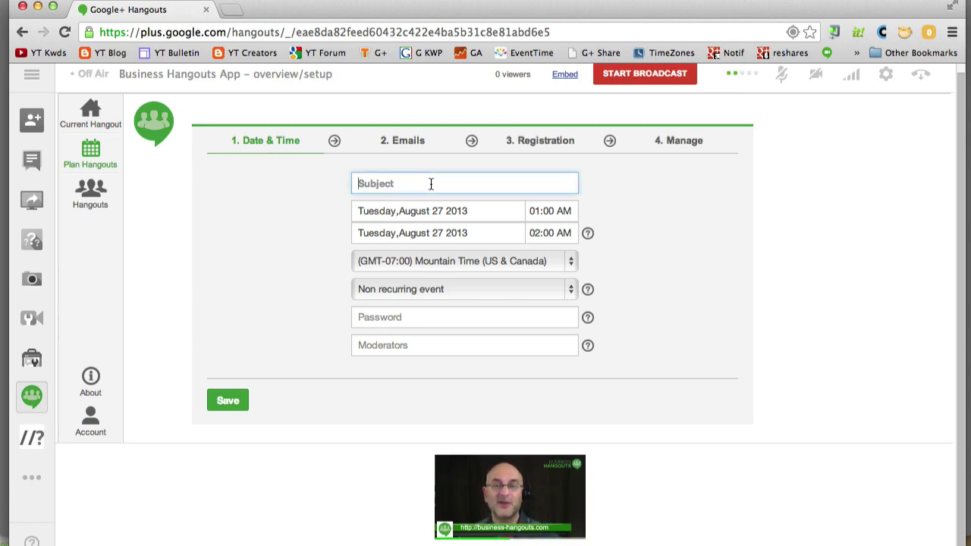
{"action": "type", "text": "My "}
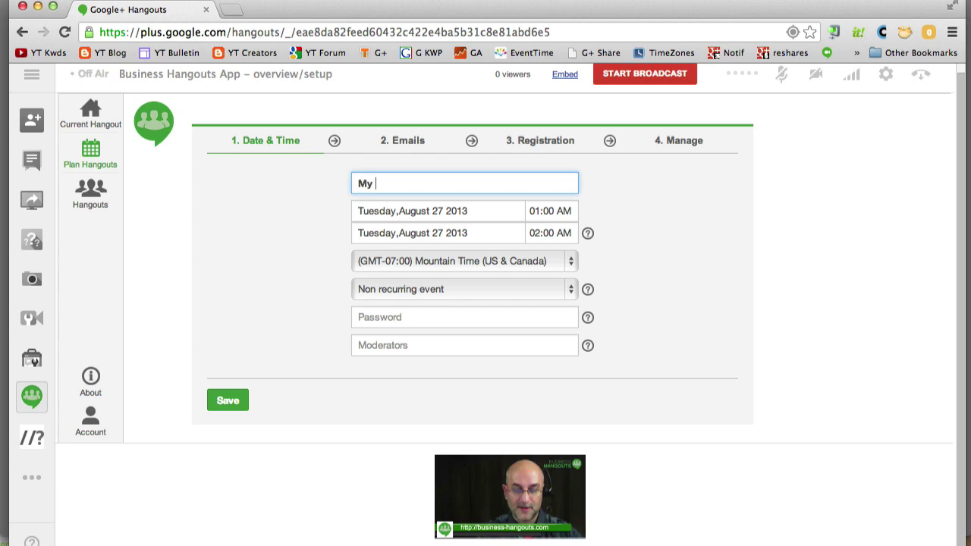
{"action": "type", "text": "Big Webinar"}
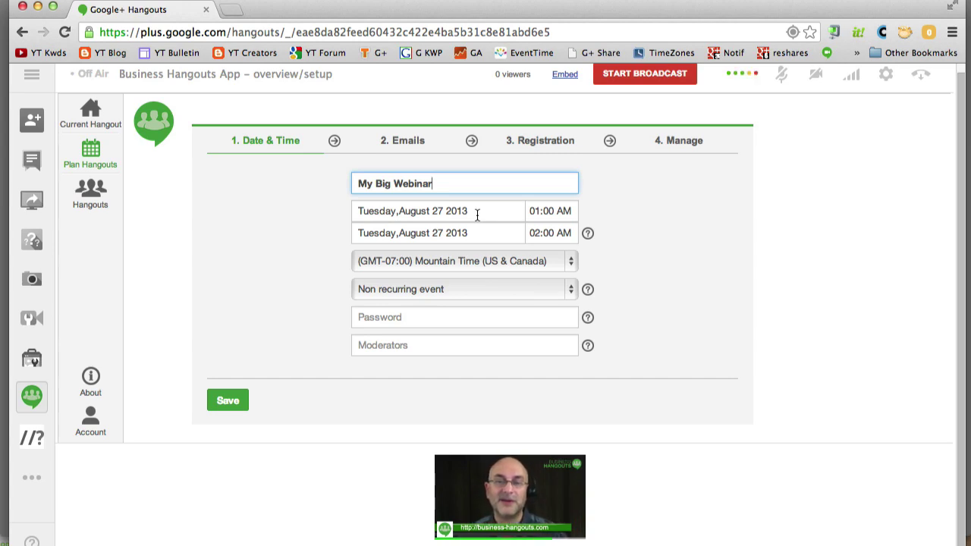
Set the start time to 03:00 PM, keep it a non-recurring event, and save.
{"action": "left_click", "coordinate": [540, 211]}
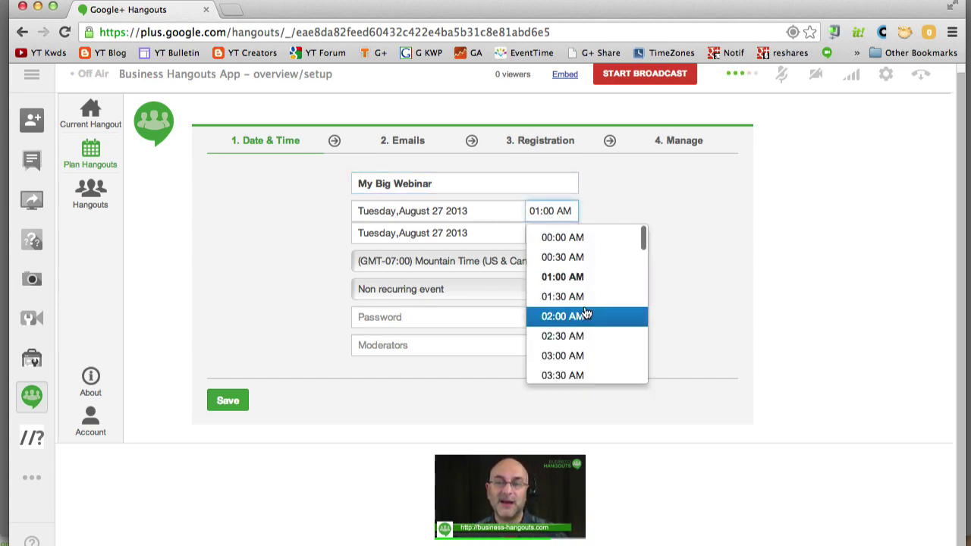
{"action": "scroll", "coordinate": [622, 286], "scroll_direction": "down", "scroll_amount": 3}
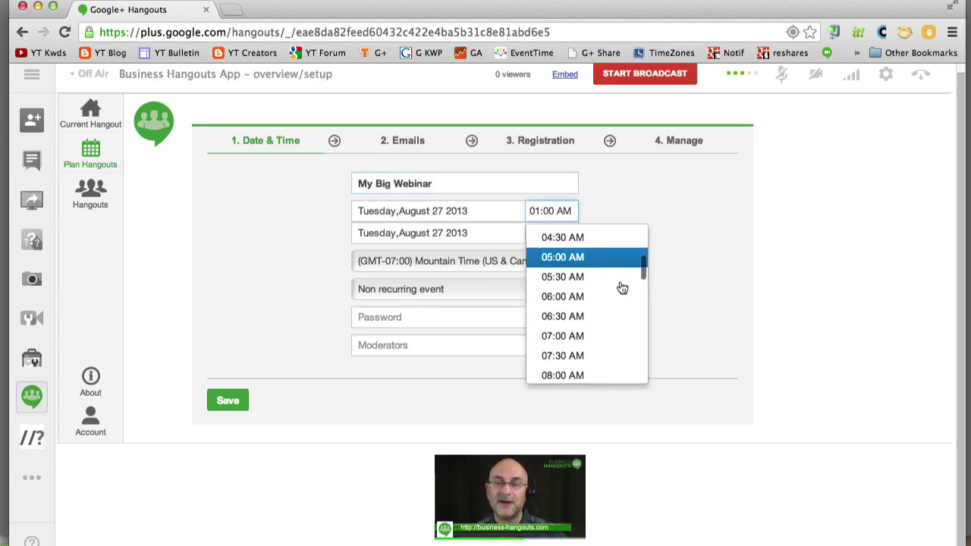
{"action": "scroll", "coordinate": [622, 289], "scroll_direction": "down", "scroll_amount": 3}
{"action": "scroll", "coordinate": [574, 341], "scroll_direction": "down", "scroll_amount": 5}
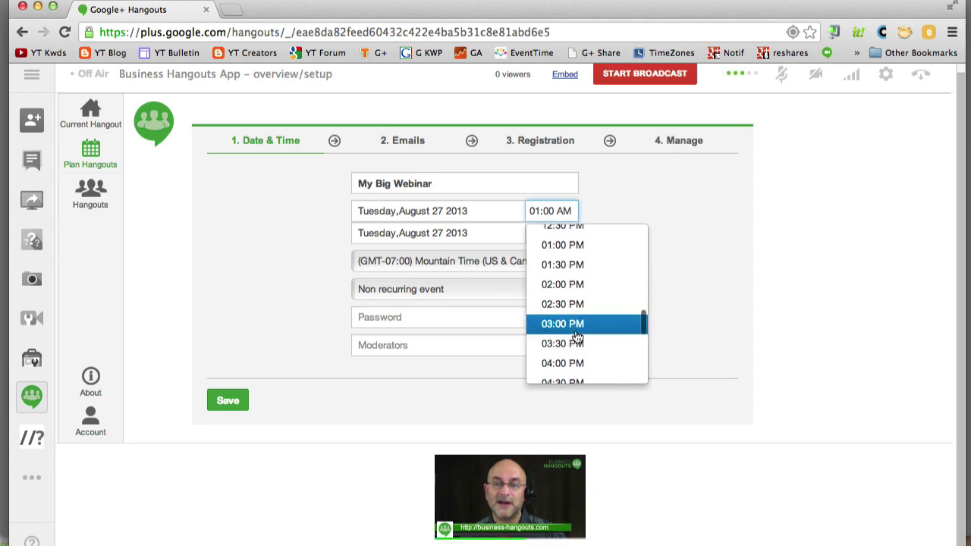
{"action": "scroll", "coordinate": [577, 338], "scroll_direction": "down", "scroll_amount": 2}
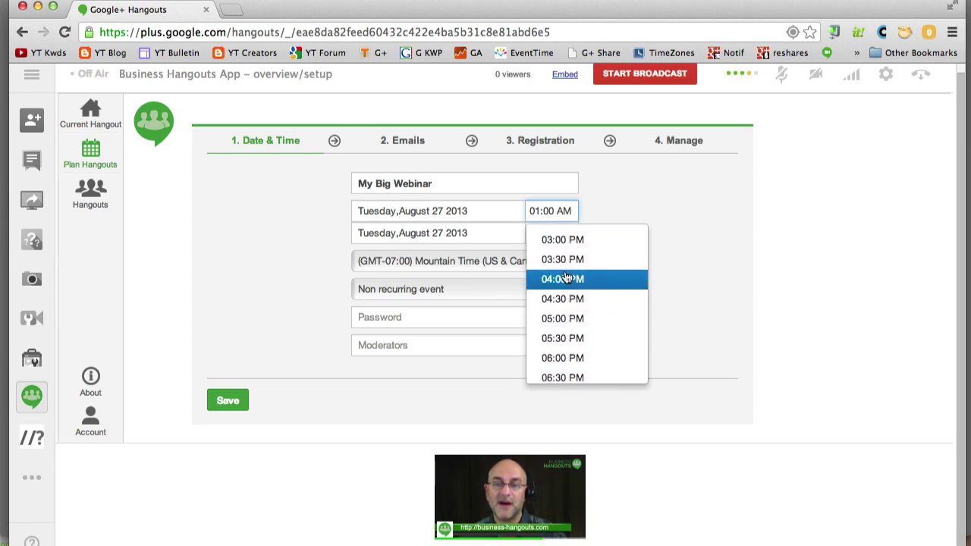
{"action": "left_click", "coordinate": [561, 240]}
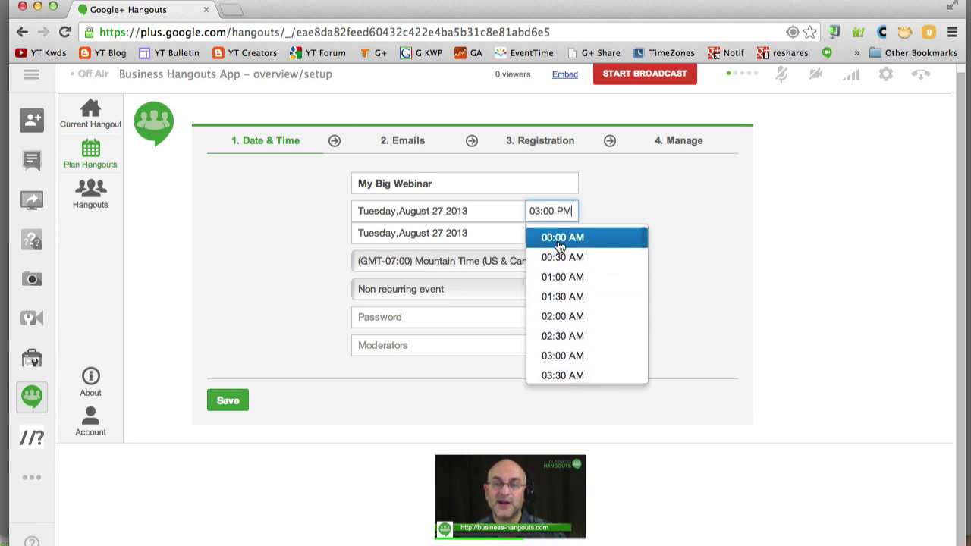
{"action": "left_click", "coordinate": [684, 243]}
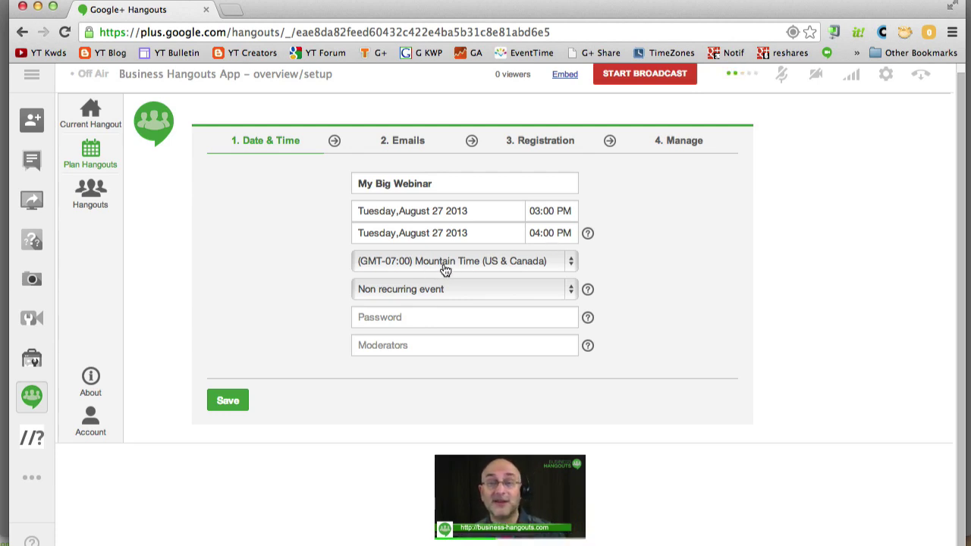
{"action": "left_click", "coordinate": [475, 293]}
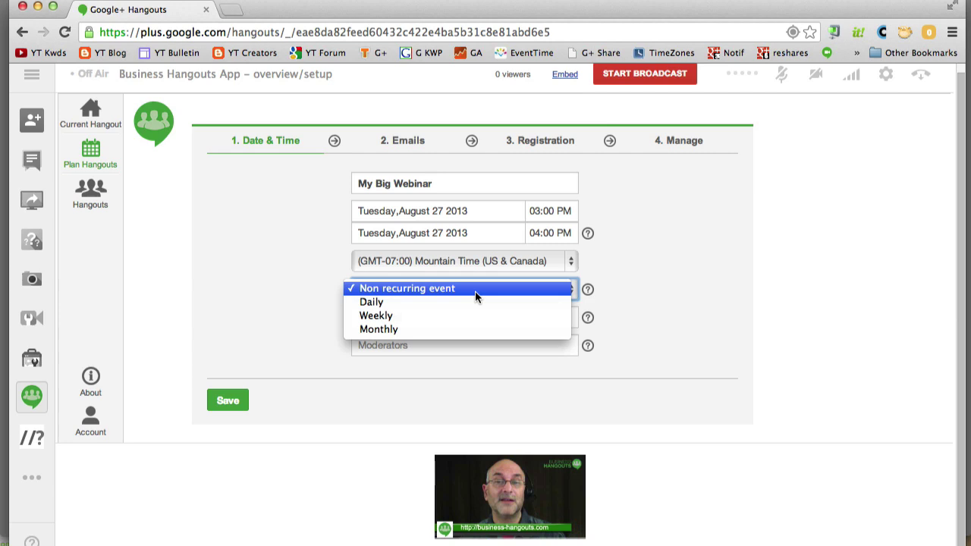
{"action": "left_click", "coordinate": [691, 274]}
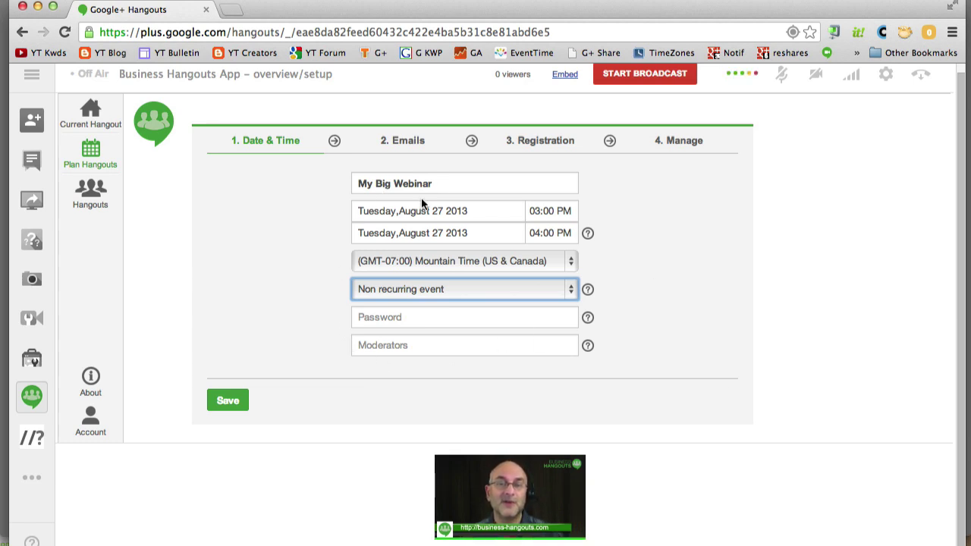
{"action": "left_click", "coordinate": [228, 402]}
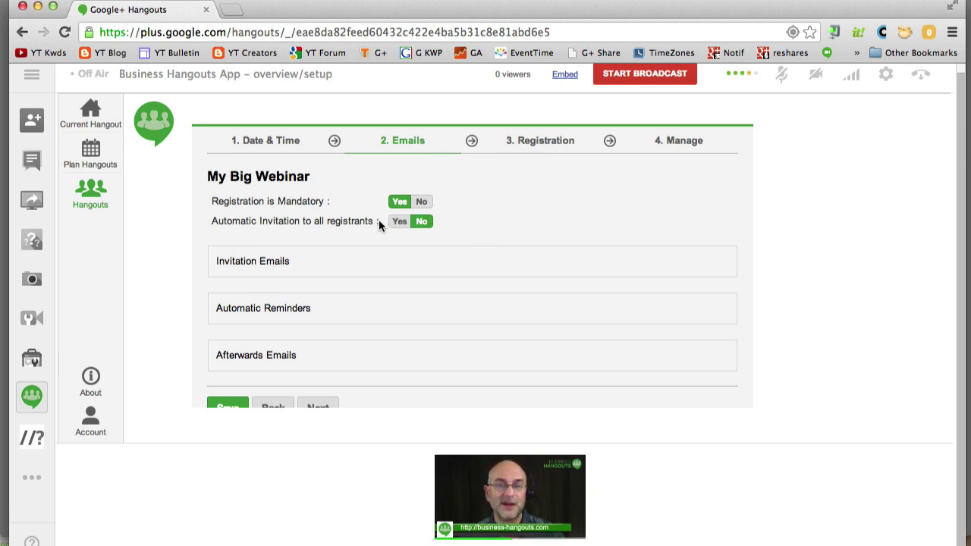
{"action": "scroll", "coordinate": [525, 289], "scroll_direction": "down", "scroll_amount": 2}
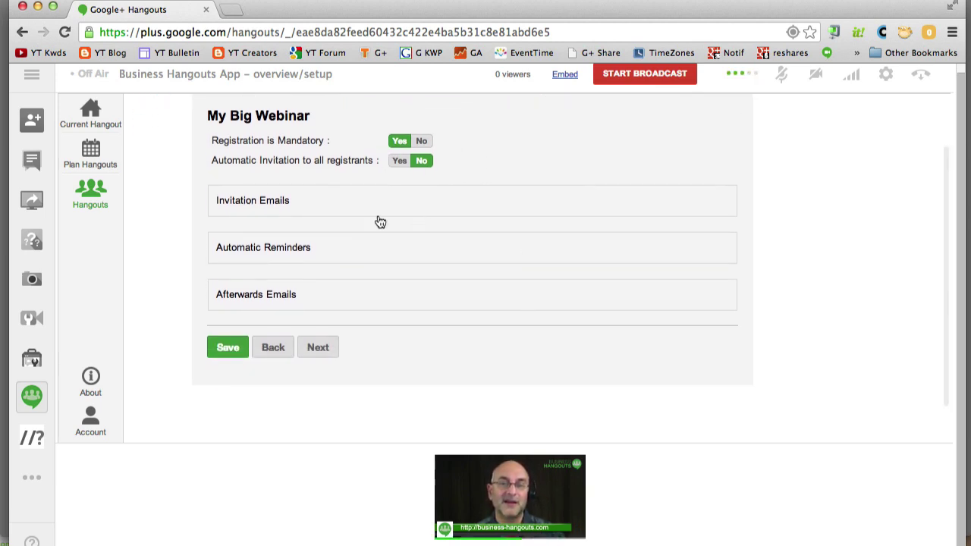
Advance to 3. Registration and expand the Registration page settings down to the embed code.
{"action": "left_click", "coordinate": [319, 349]}
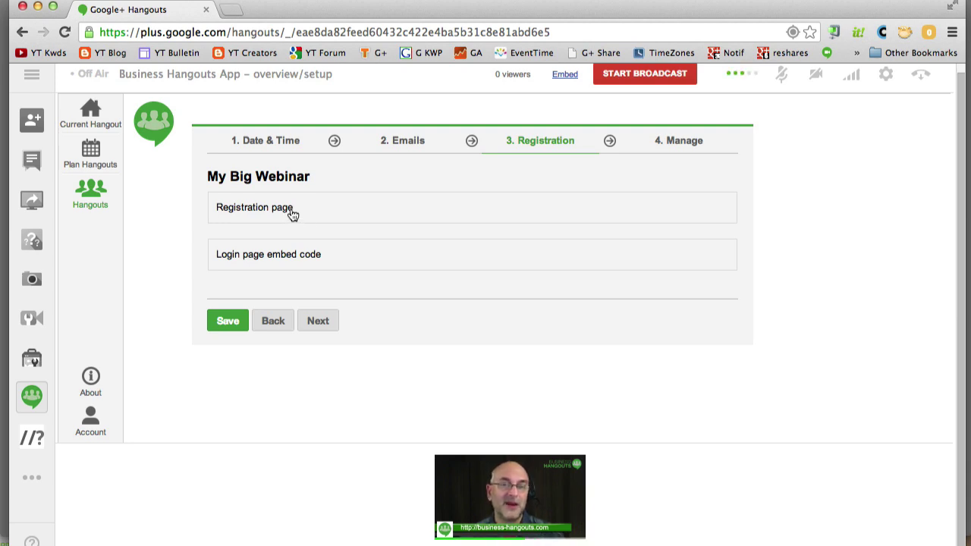
{"action": "left_click", "coordinate": [325, 211]}
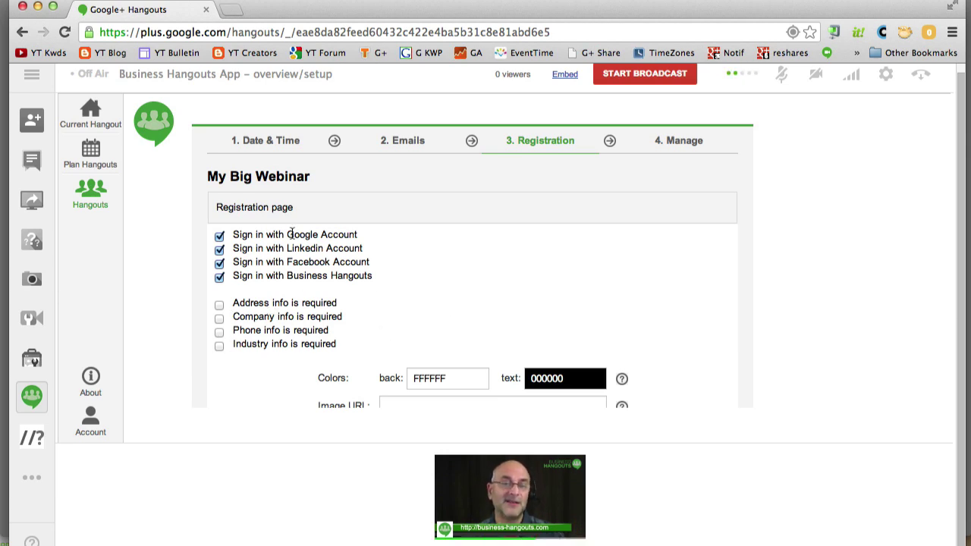
{"action": "scroll", "coordinate": [449, 293], "scroll_direction": "down", "scroll_amount": 3}
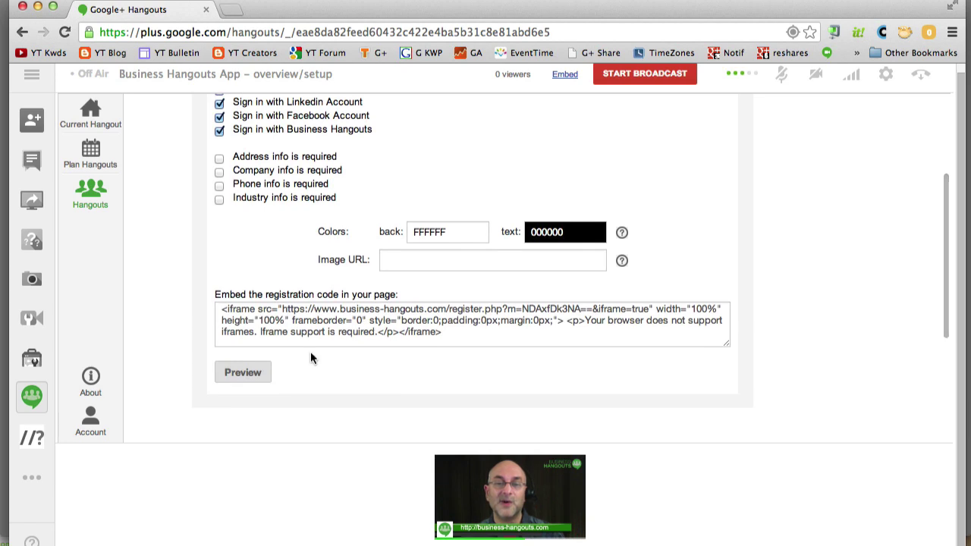
Preview the My Big Webinar registration page in a new tab, then return to the Google+ Hangouts tab.
{"action": "left_click", "coordinate": [247, 376]}
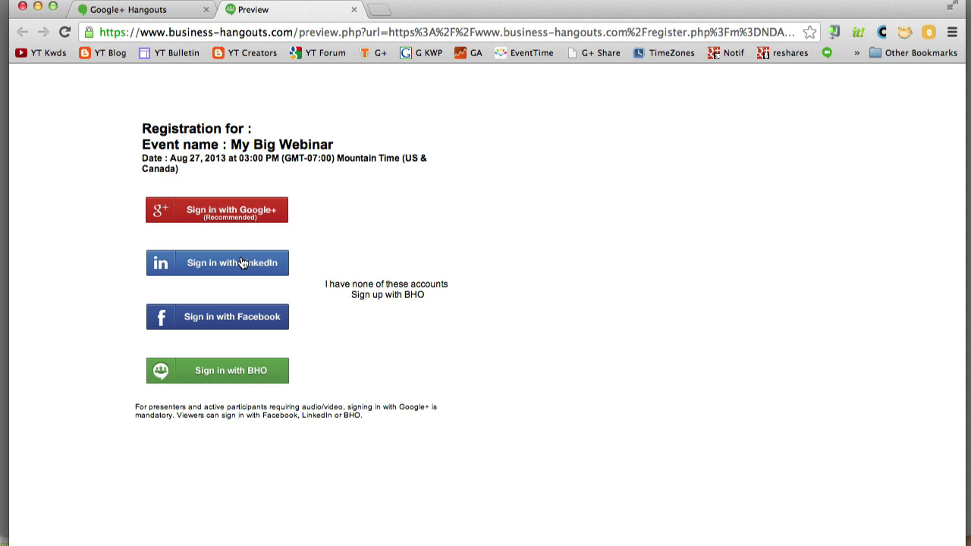
{"action": "left_click", "coordinate": [159, 11]}
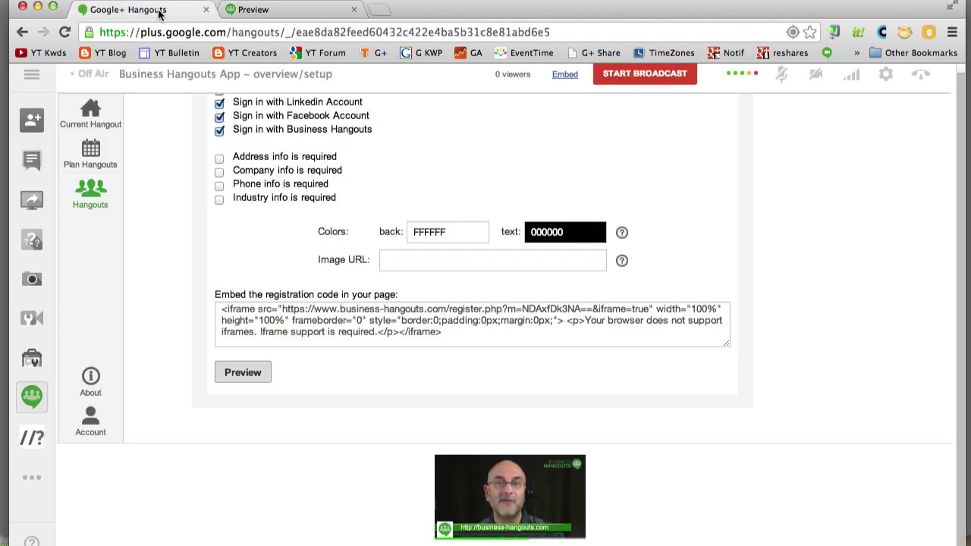
On the Manage step, set Record Hangout (On Air) to Yes, save and finish, and close the confirmation.
{"action": "scroll", "coordinate": [476, 152], "scroll_direction": "up", "scroll_amount": 5}
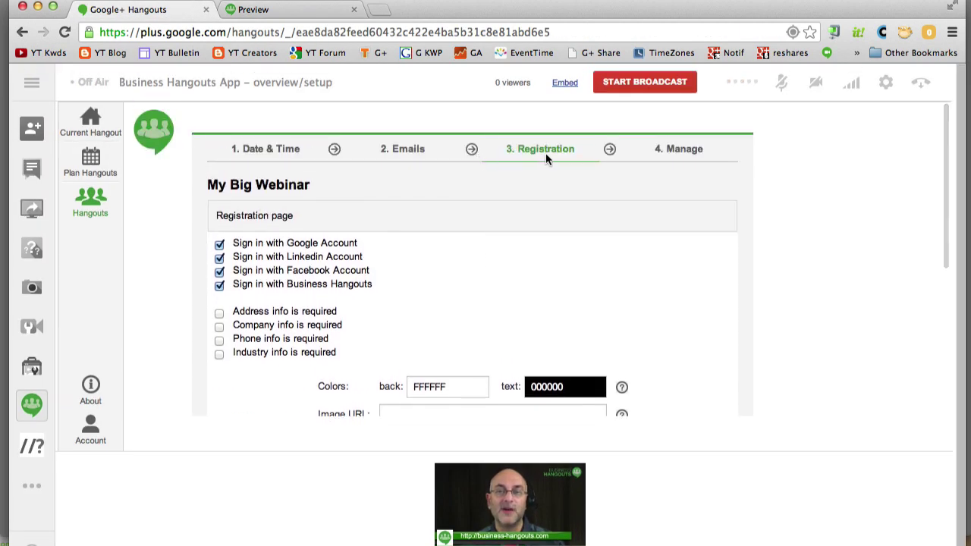
{"action": "left_click", "coordinate": [685, 154]}
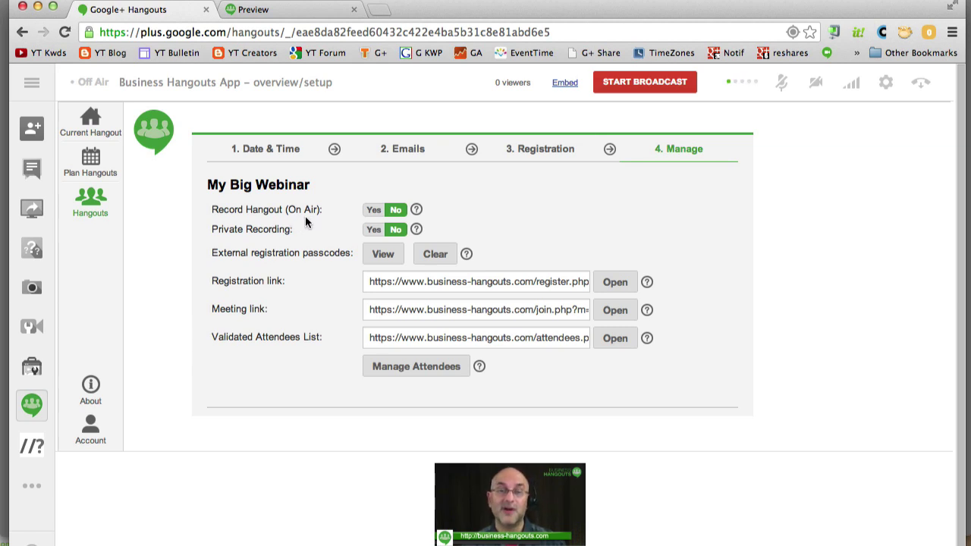
{"action": "left_click", "coordinate": [373, 211]}
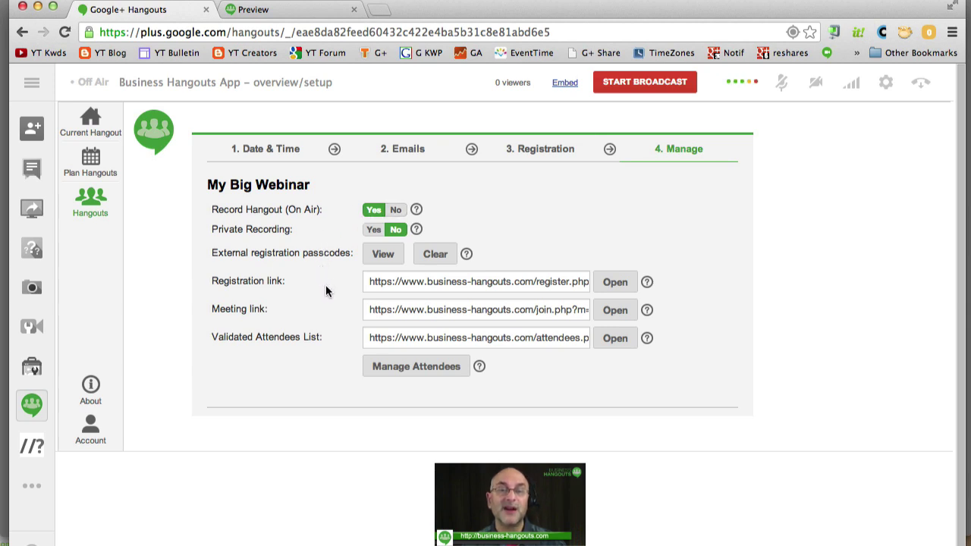
{"action": "left_click", "coordinate": [405, 285]}
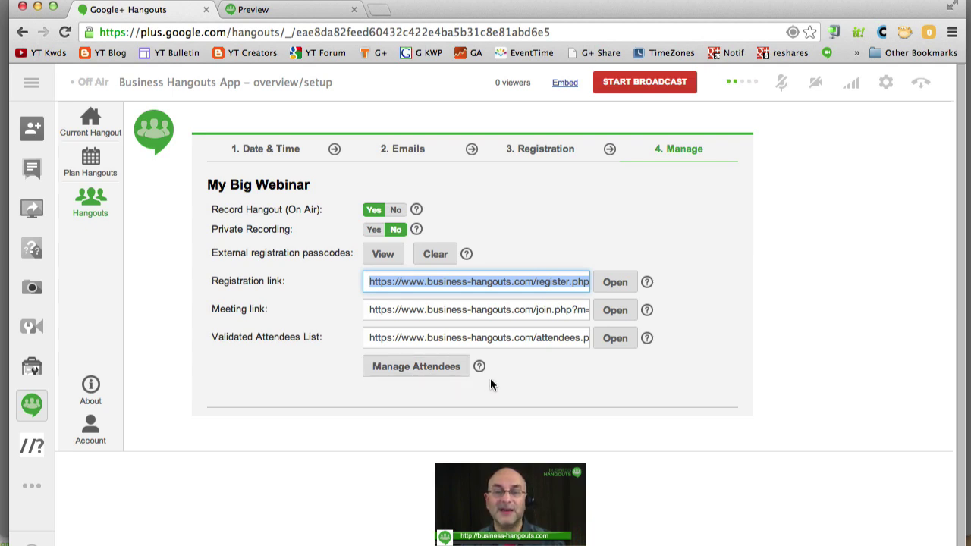
{"action": "scroll", "coordinate": [490, 378], "scroll_direction": "down", "scroll_amount": 2}
{"action": "left_click", "coordinate": [253, 365]}
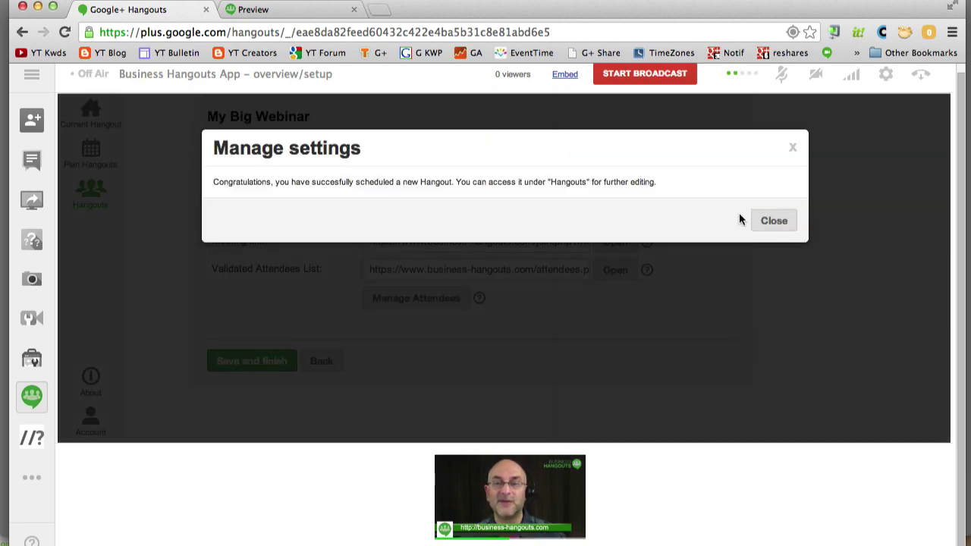
{"action": "left_click", "coordinate": [773, 221]}
{"action": "mouse_move", "coordinate": [76, 98]}
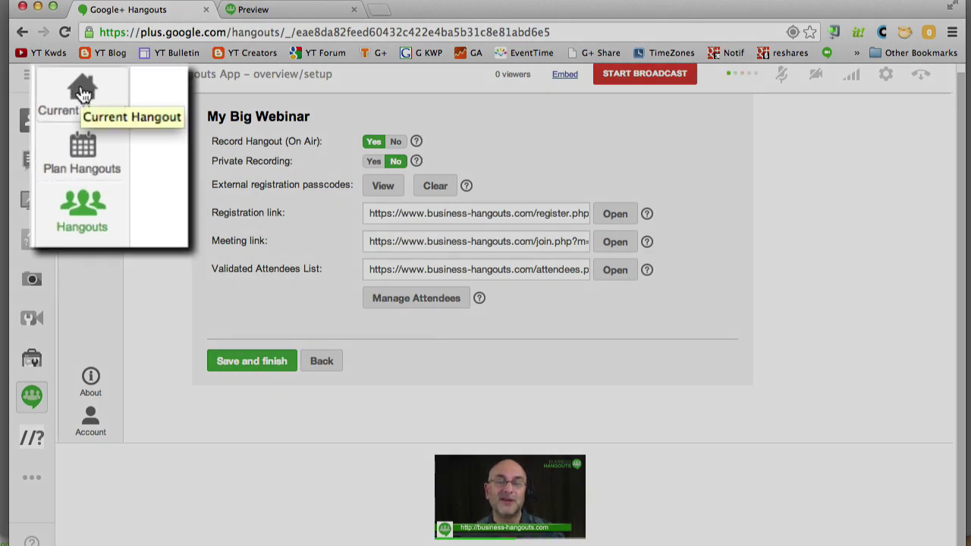
Go back to Current Hangout and switch the stage to a single full webcam view.
{"action": "left_click", "coordinate": [84, 92]}
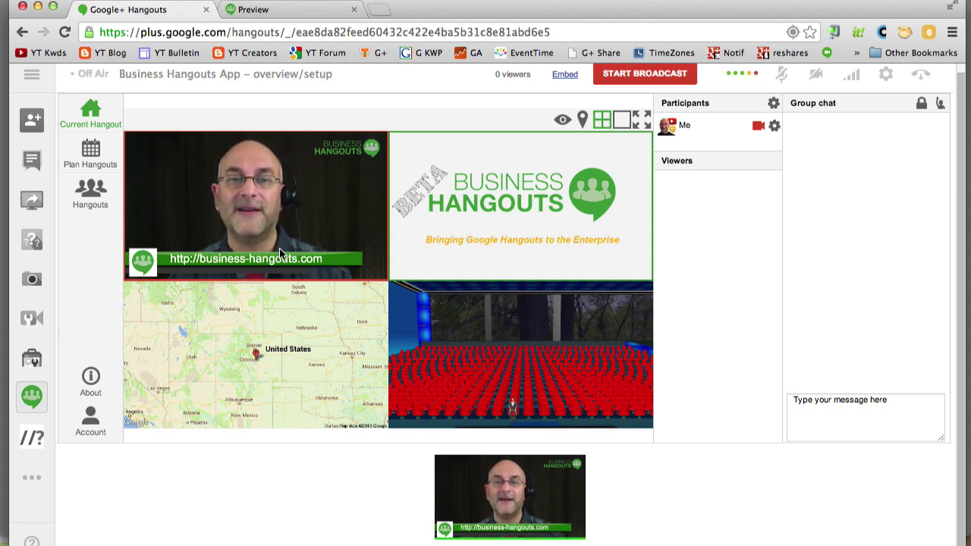
{"action": "left_click", "coordinate": [628, 121]}
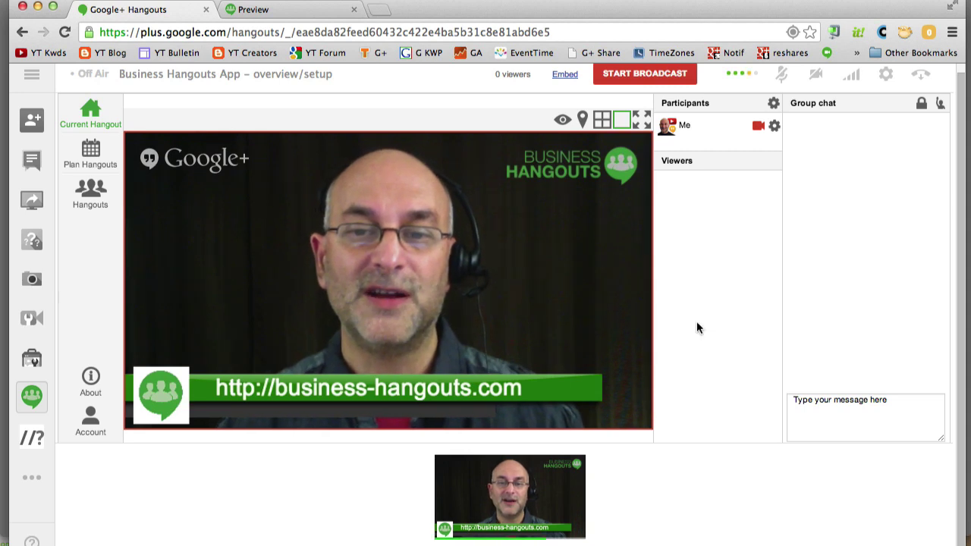